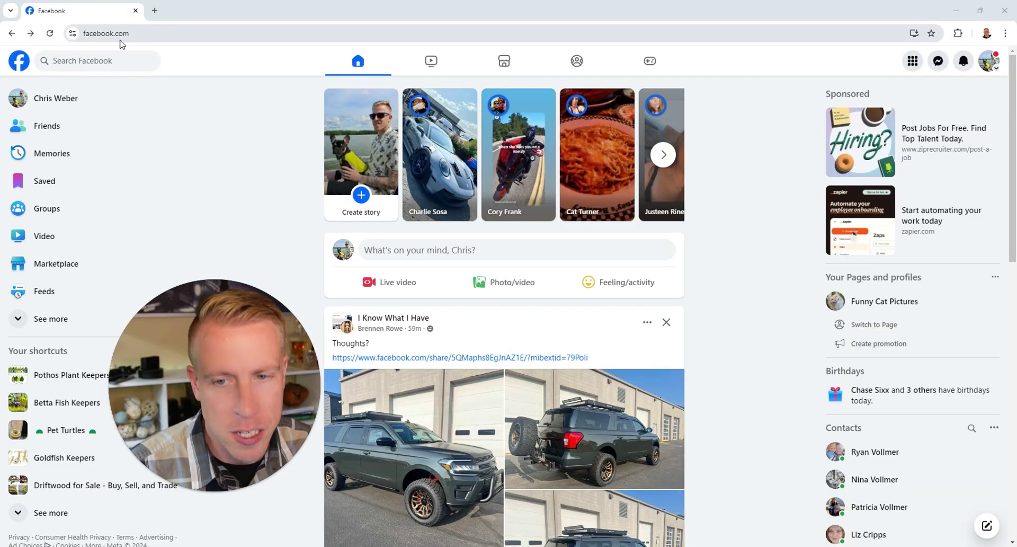
- Open the managed group Betta Fish Keepers and go to its Admin Assist page
click(65, 210)
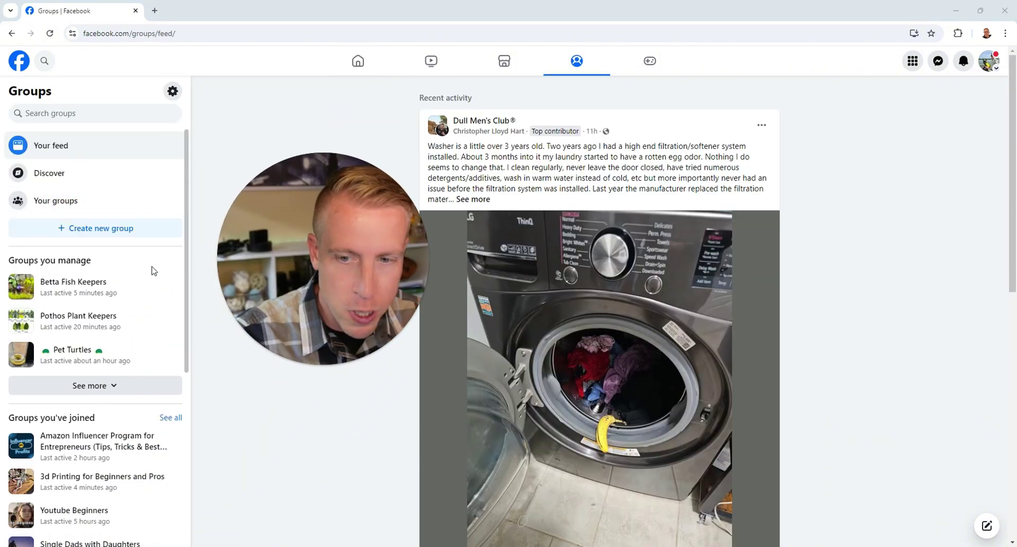
click(99, 288)
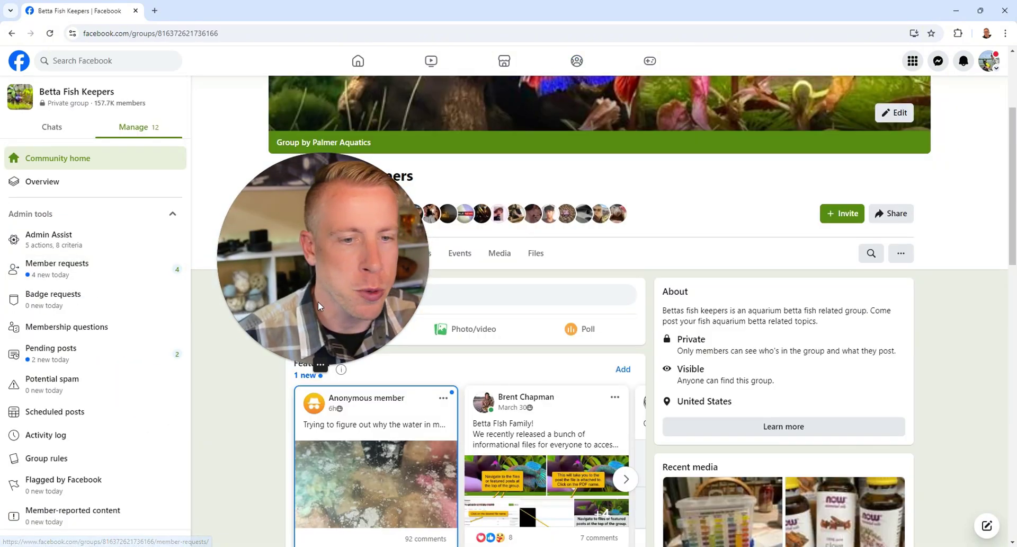
drag(318, 301, 110, 279)
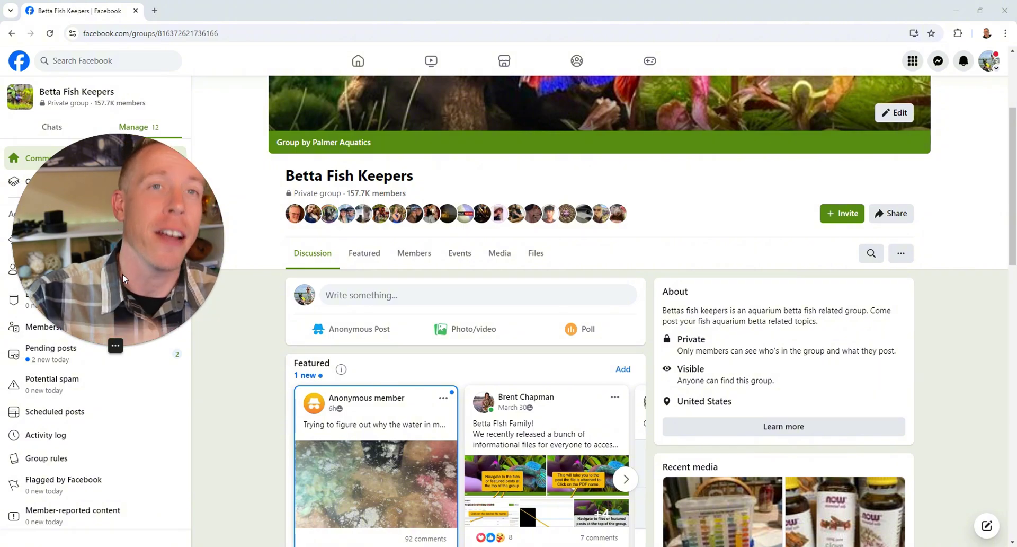
drag(124, 274, 369, 274)
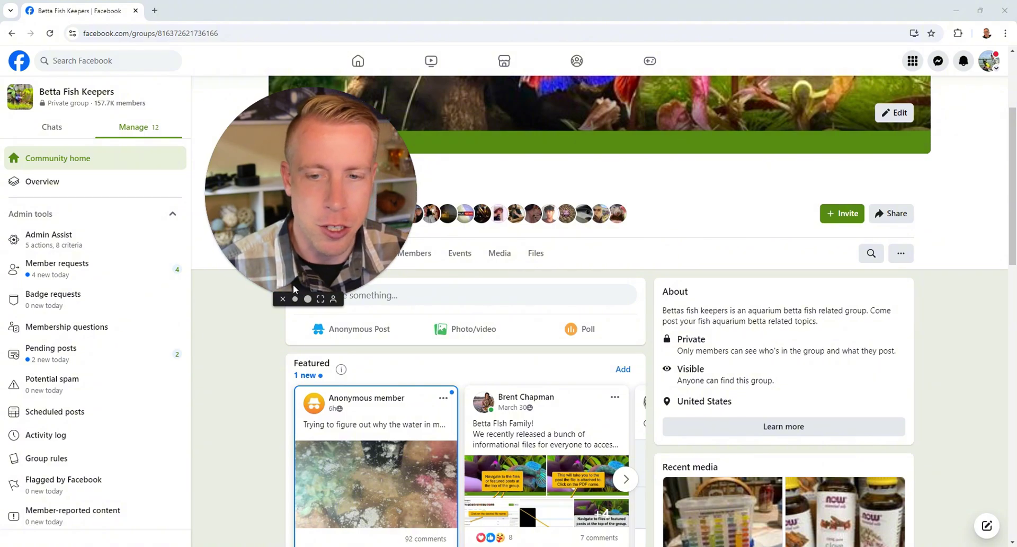
drag(293, 284, 273, 285)
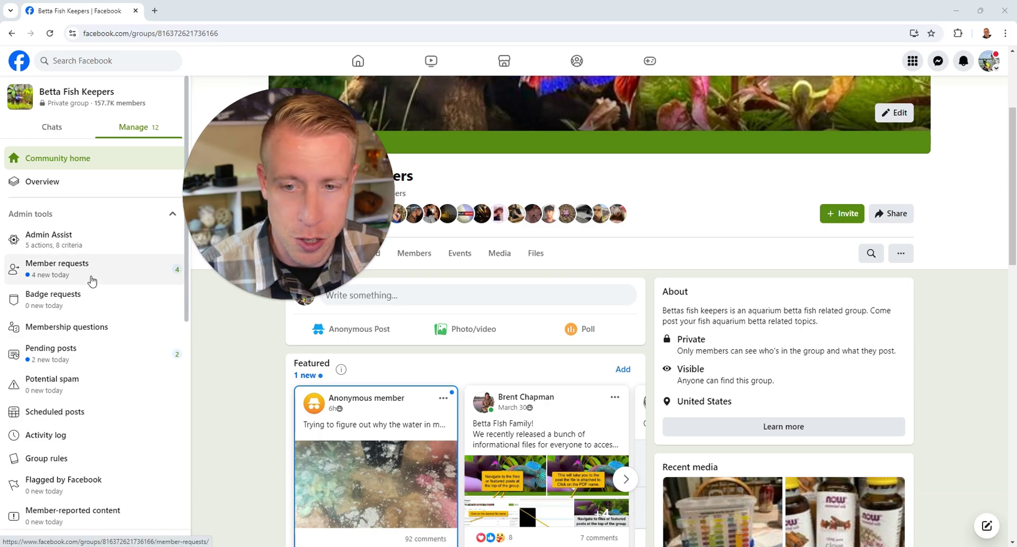
click(93, 245)
drag(278, 259, 195, 295)
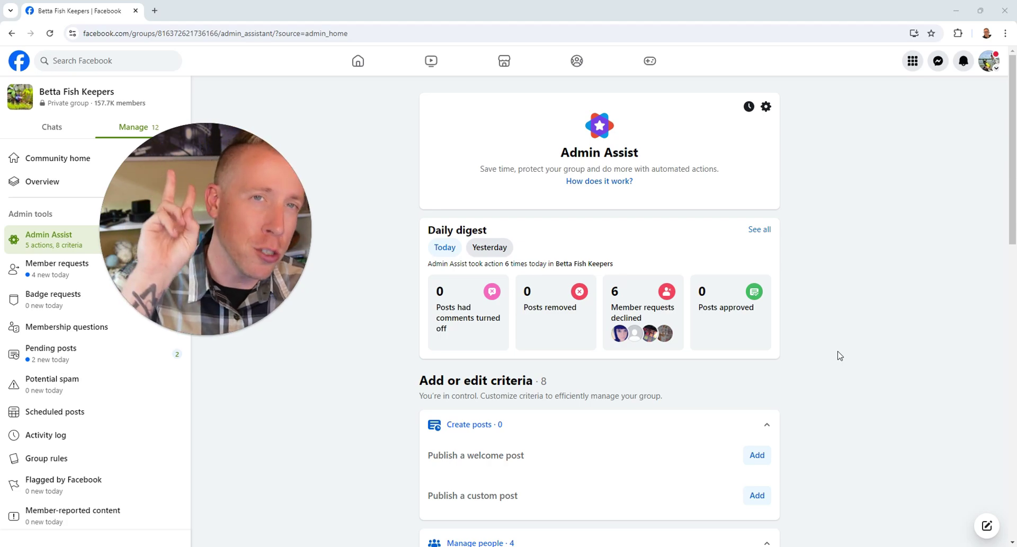
- Look over the Admin Assist criteria for creating posts, managing people and managing posts
scroll(840, 357, down, 7)
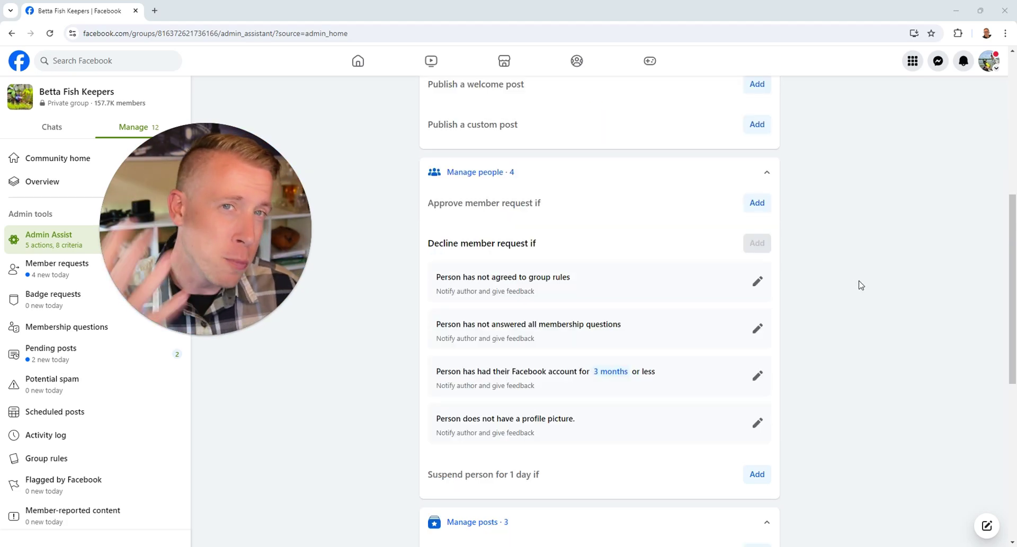
scroll(864, 292, down, 1)
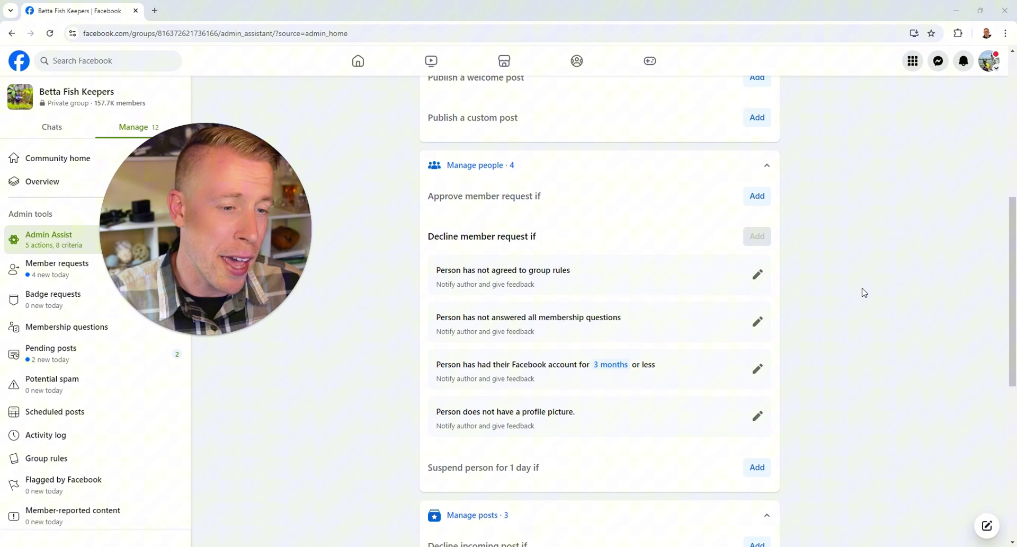
scroll(864, 292, down, 7)
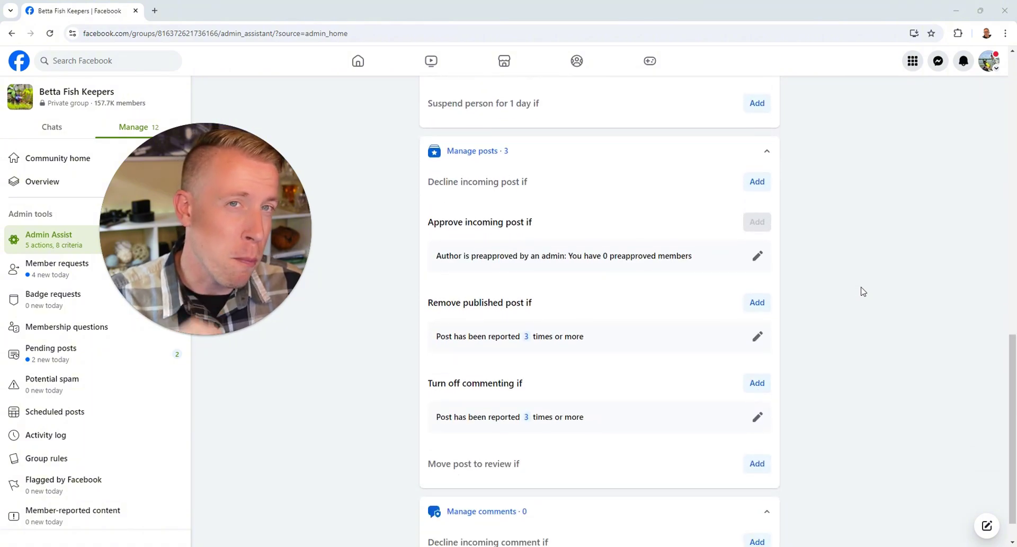
scroll(867, 318, up, 8)
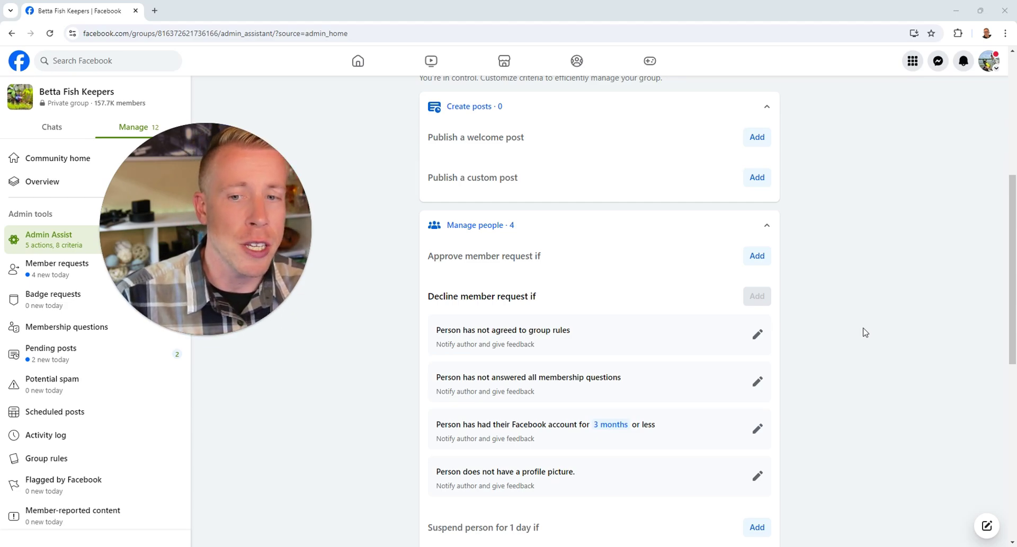
drag(265, 279, 335, 244)
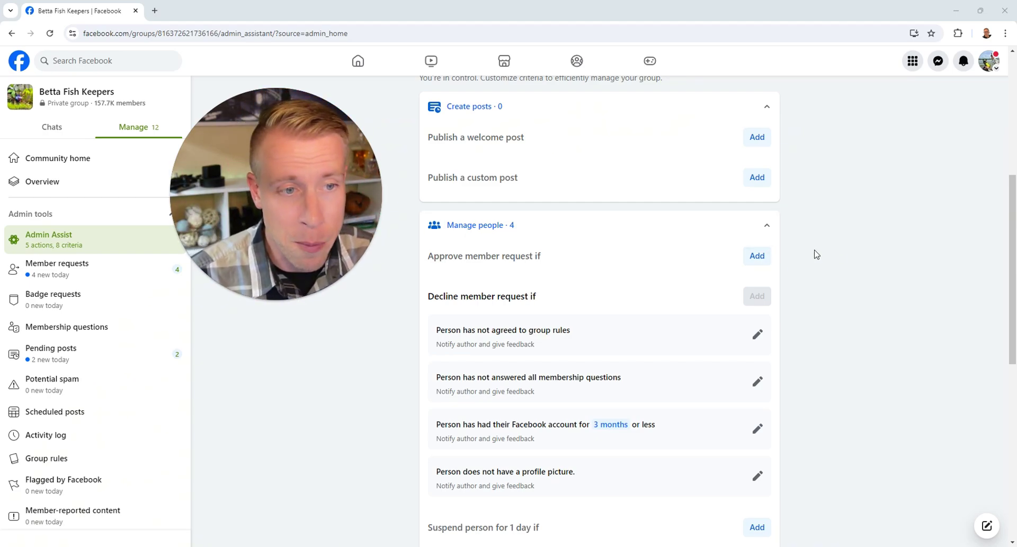
scroll(829, 265, up, 1)
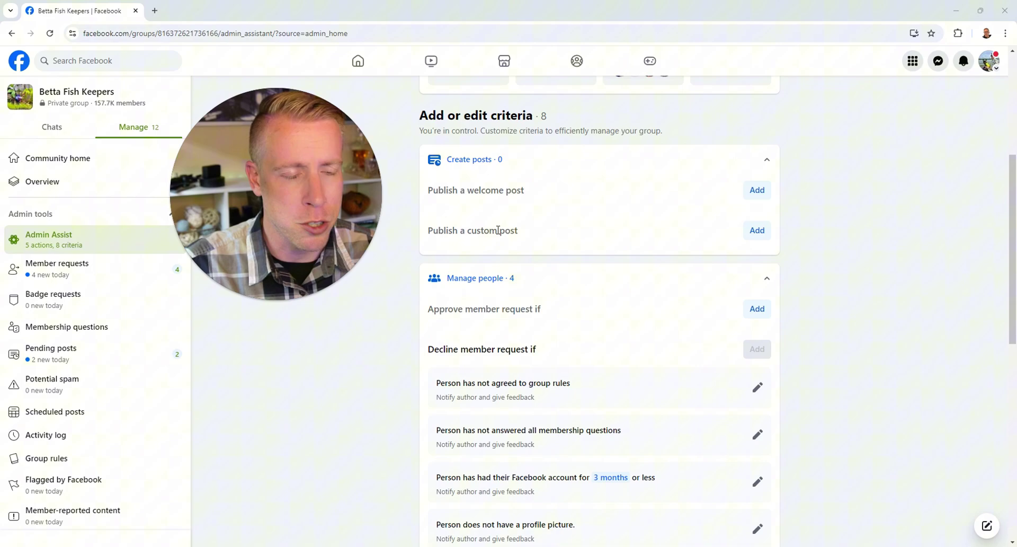
- Examine the member request conditions under Manage people and the approval, removal and commenting rules under Manage posts
scroll(503, 228, down, 2)
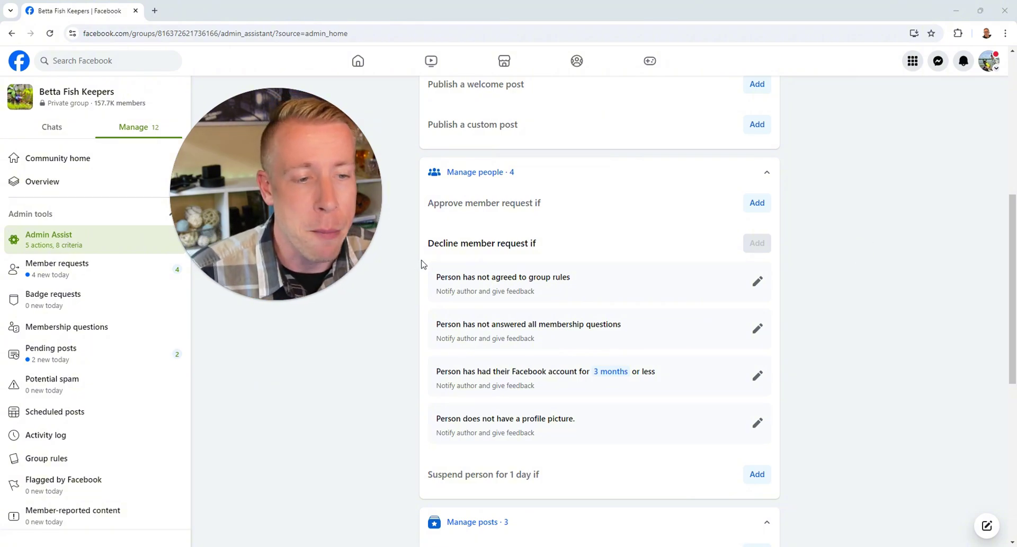
scroll(424, 263, down, 1)
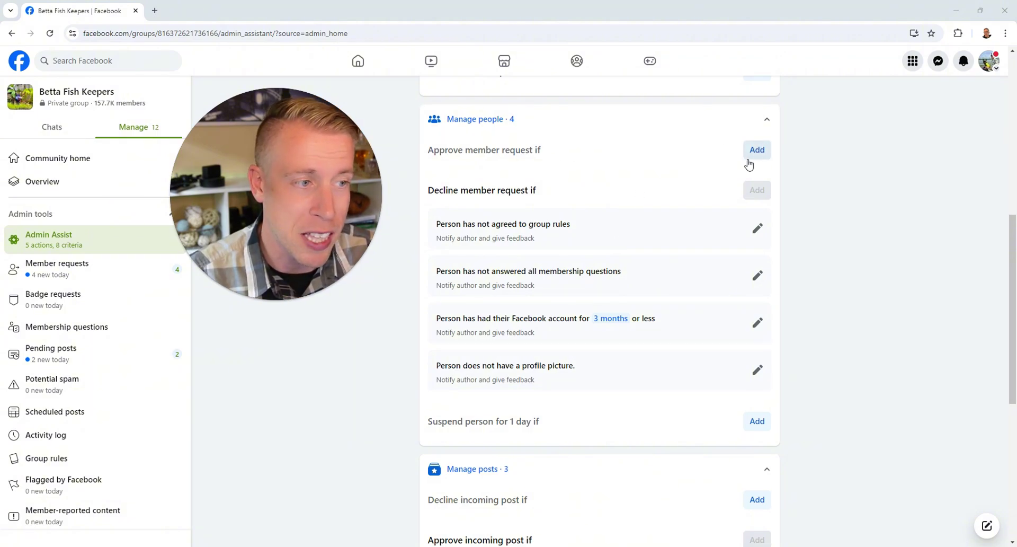
scroll(458, 229, down, 1)
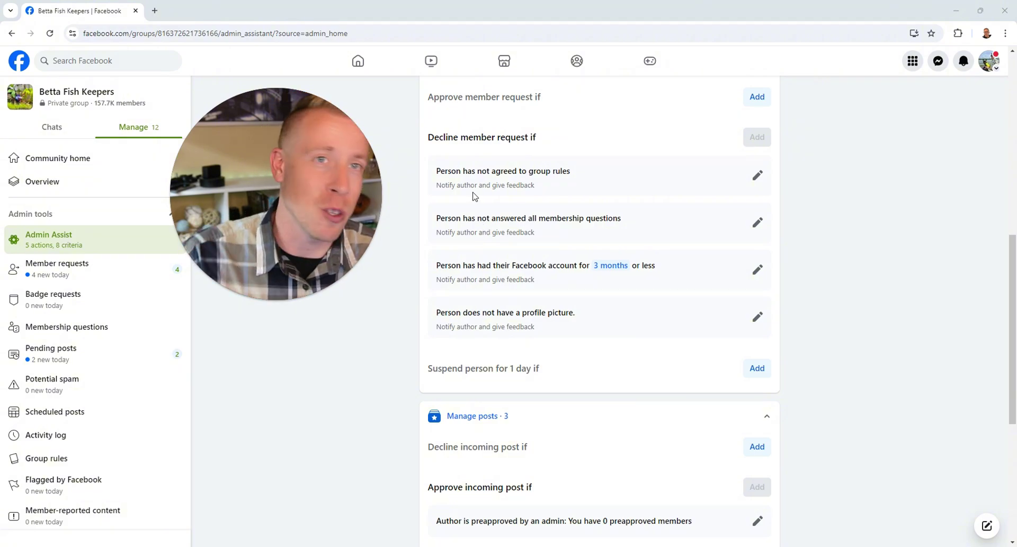
scroll(794, 266, down, 1)
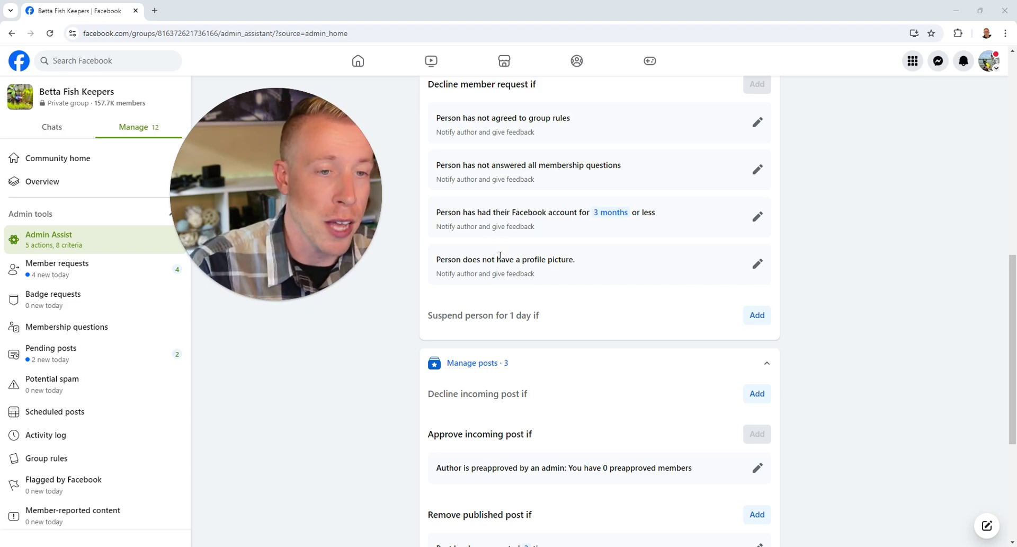
scroll(500, 256, up, 1)
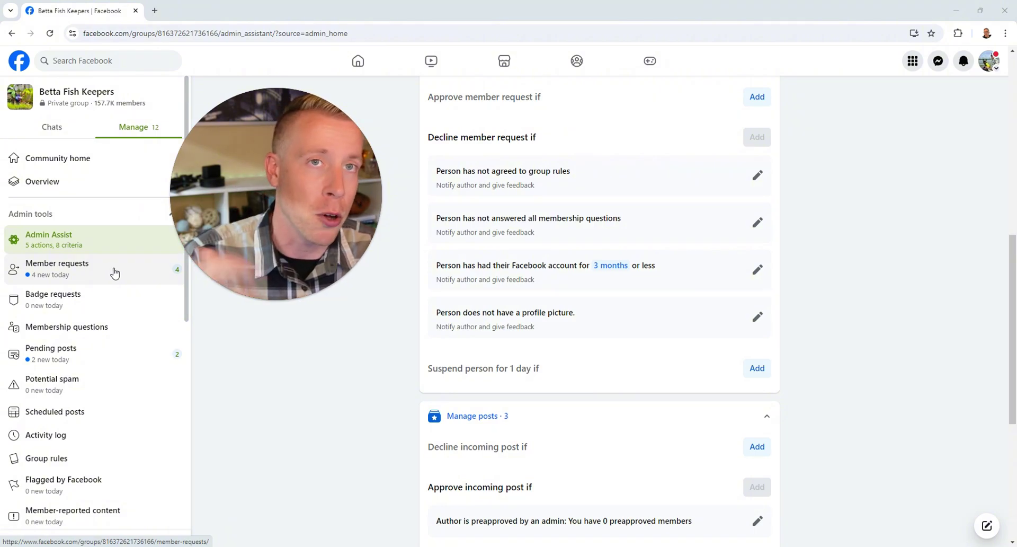
scroll(593, 261, down, 2)
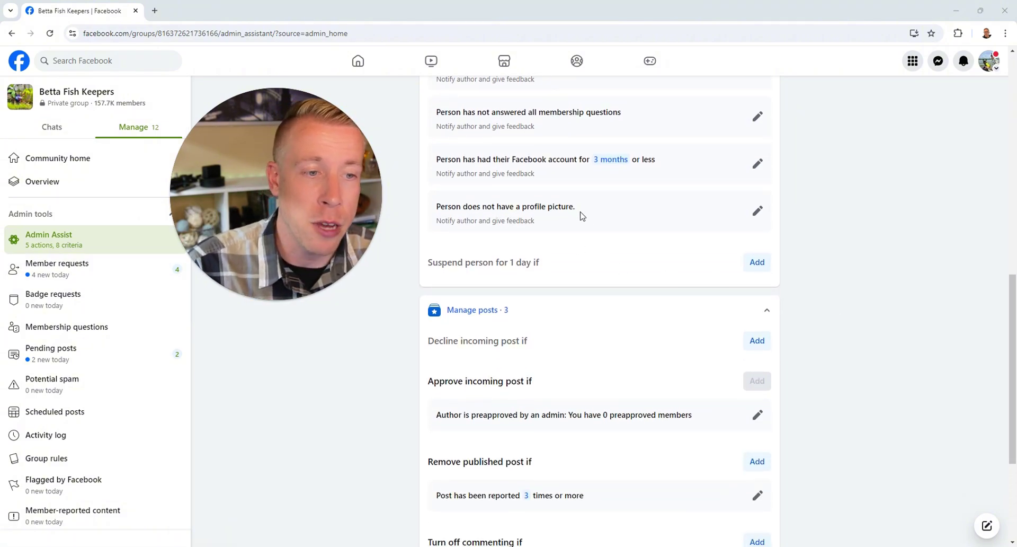
scroll(630, 297, up, 2)
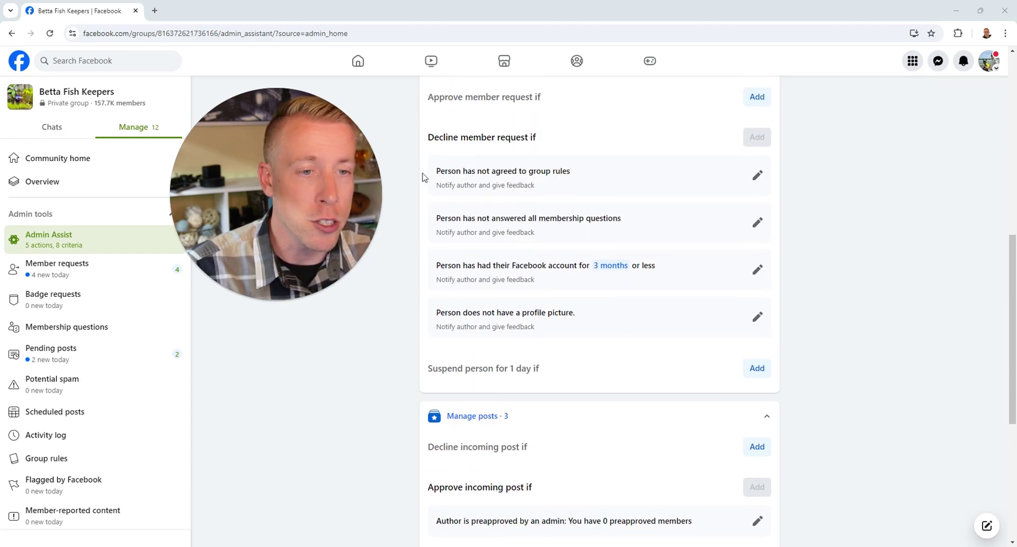
scroll(586, 300, up, 1)
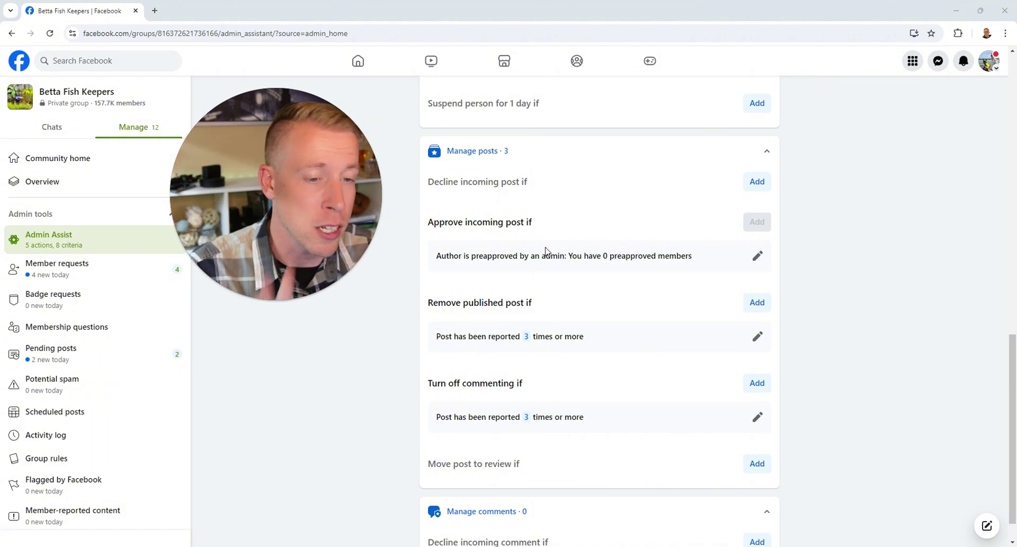
scroll(546, 250, down, 1)
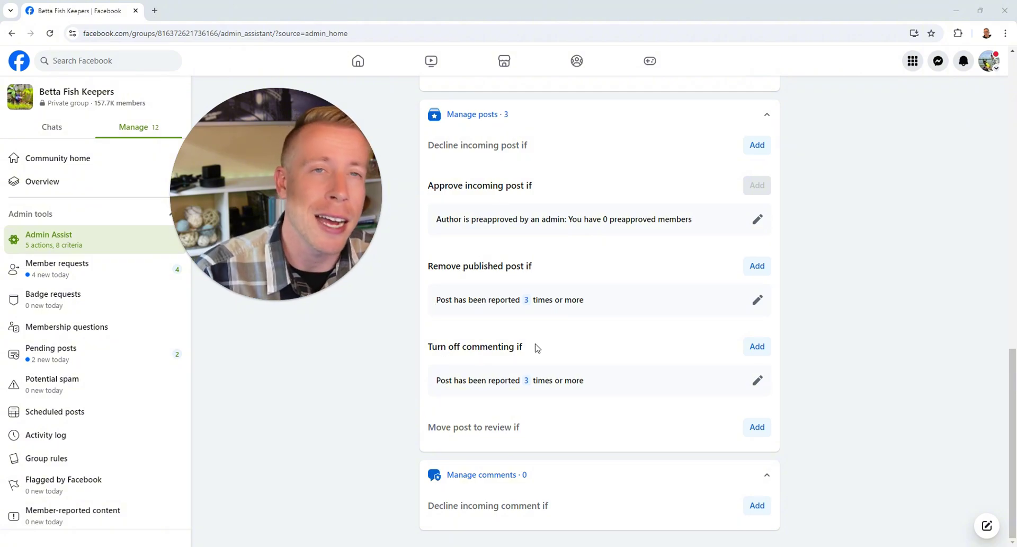
- Switch the Daily digest to Yesterday and review the activity log of its automatically declined member requests
scroll(392, 407, up, 10)
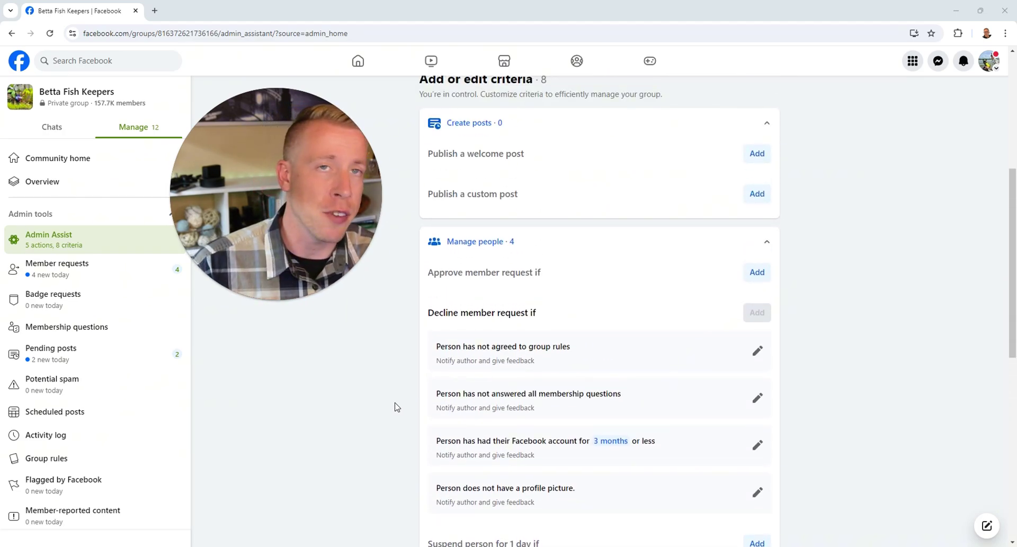
scroll(404, 398, up, 3)
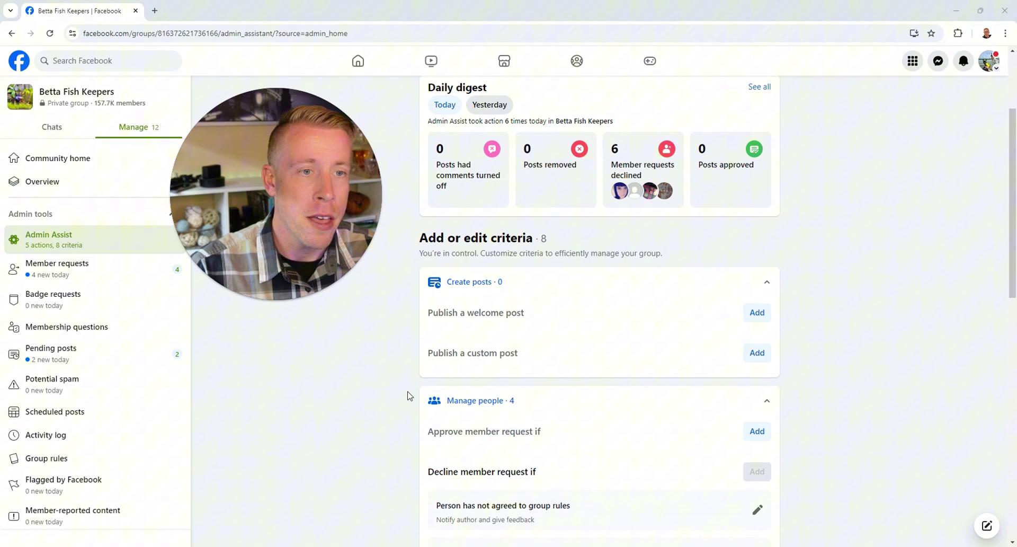
scroll(784, 312, up, 3)
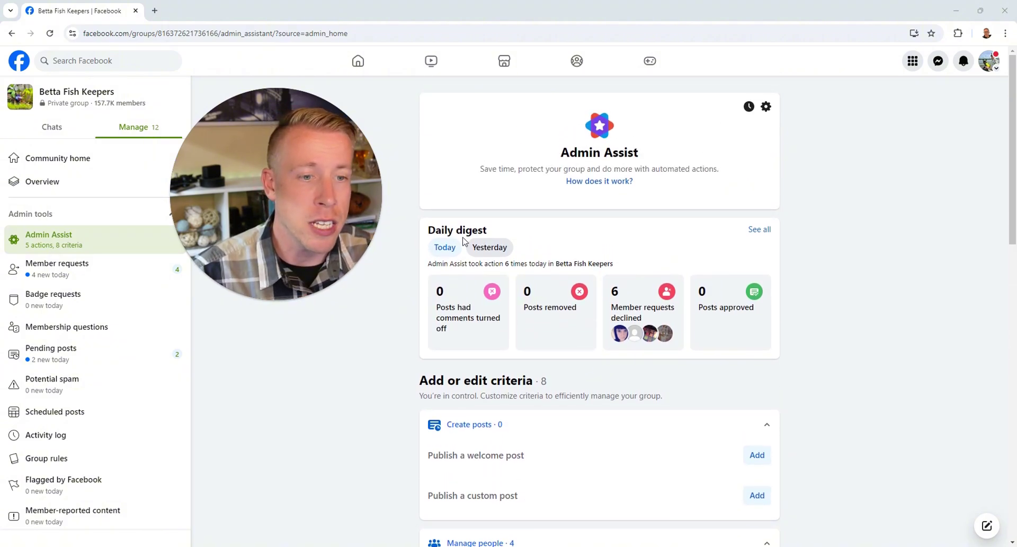
click(501, 249)
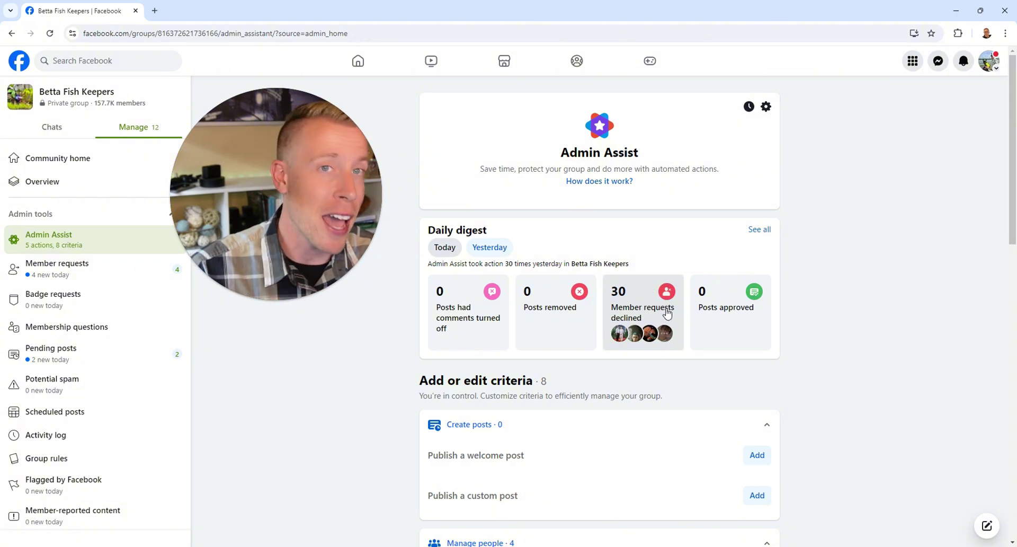
click(636, 310)
drag(354, 208, 269, 226)
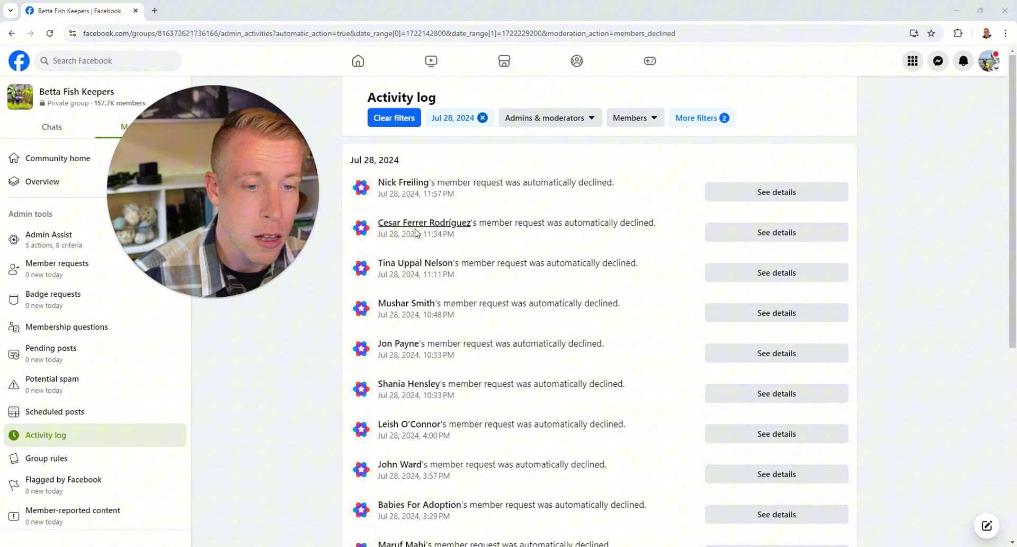
scroll(431, 237, down, 2)
scroll(430, 237, down, 6)
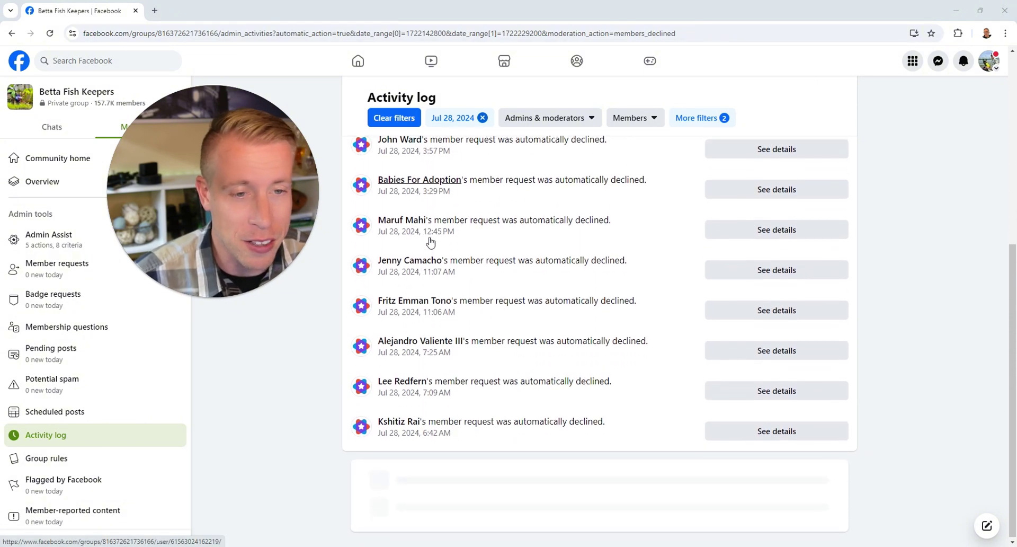